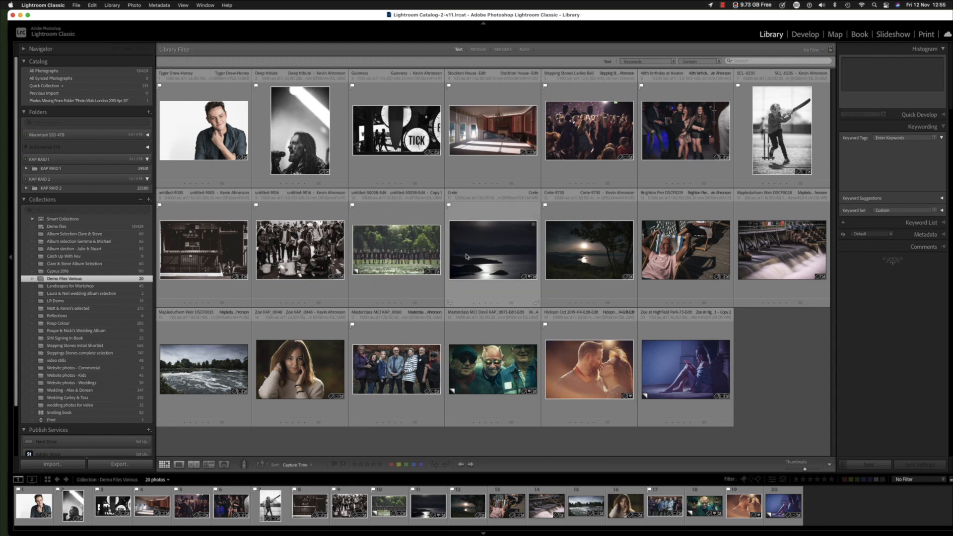
- View the first studio portrait enlarged in Loupe view and in the Develop module, then return to the grid
key(e)
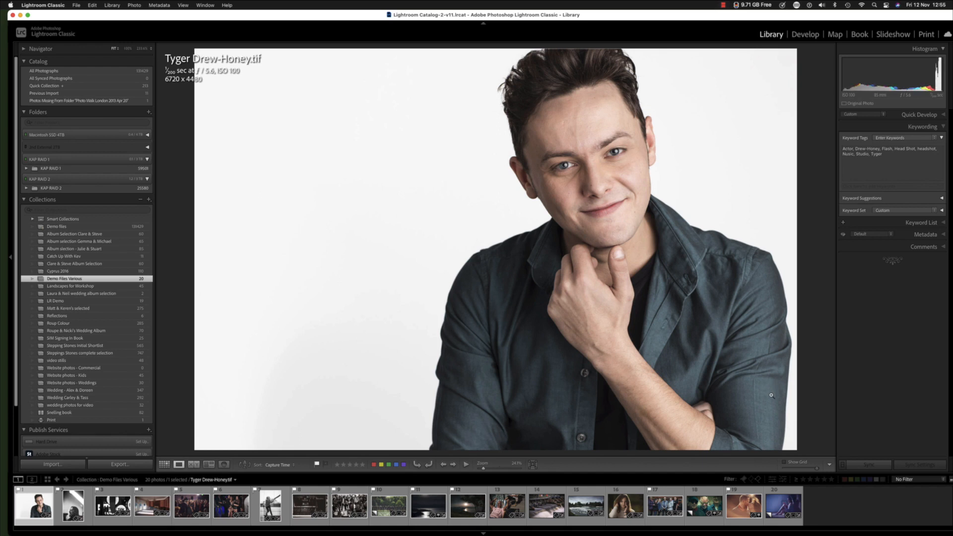
key(d)
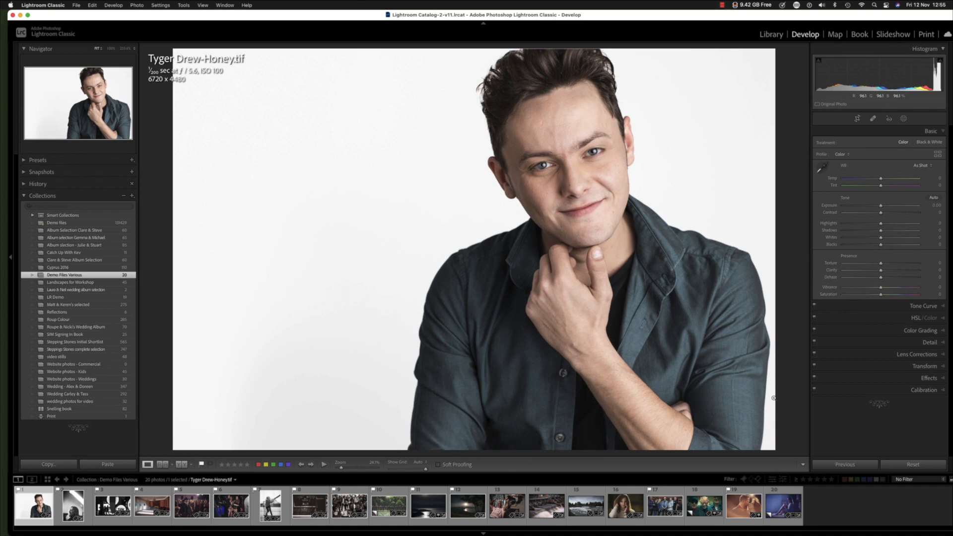
key(g)
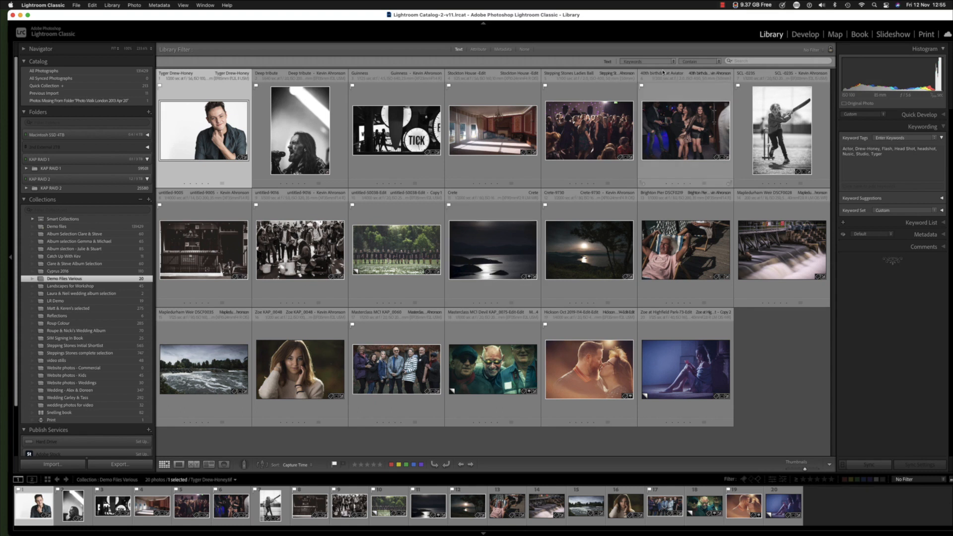
- Review the searchable fields available for the text filter, keeping Keywords as the chosen field
click(642, 63)
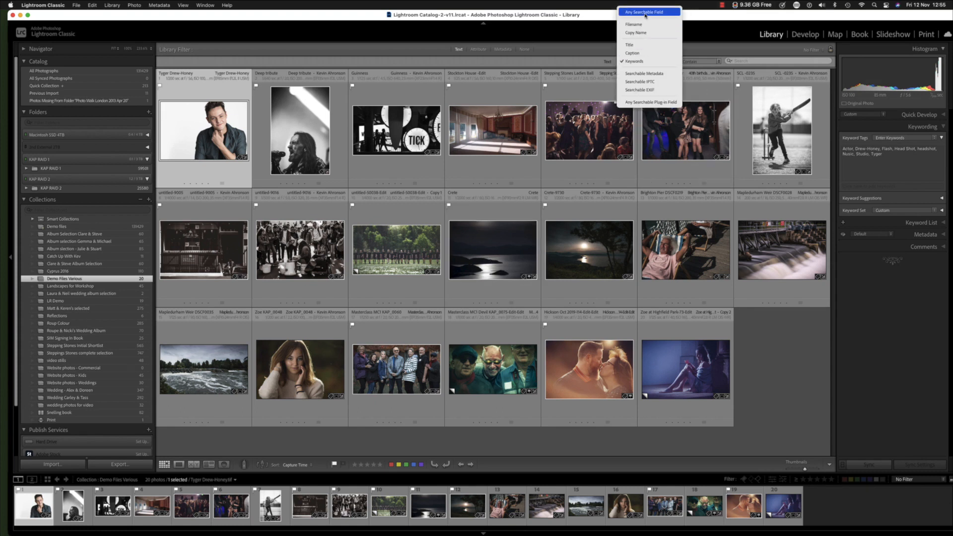
click(643, 62)
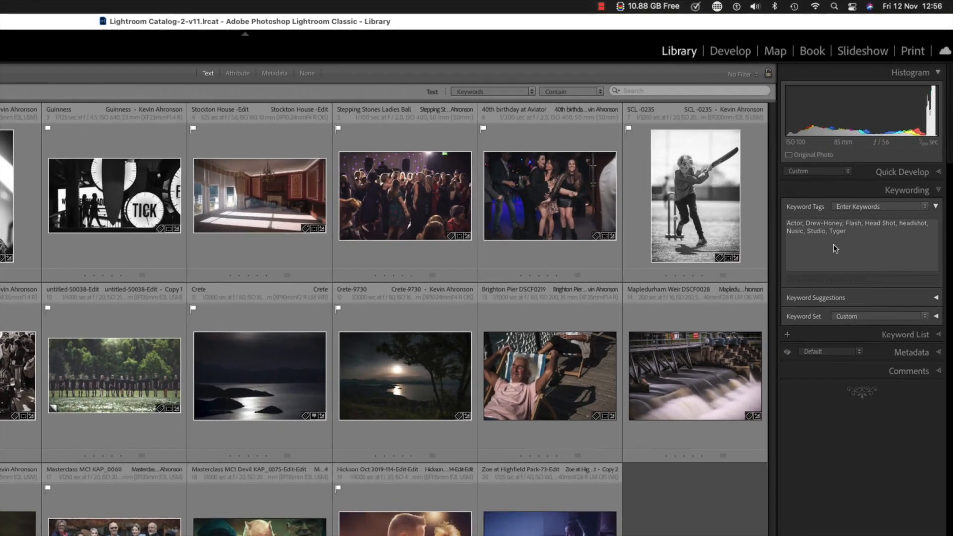
- View the cricket batsman photo enlarged and step through the following photos up to Crete-9730, examining each one's keyword tags
click(696, 229)
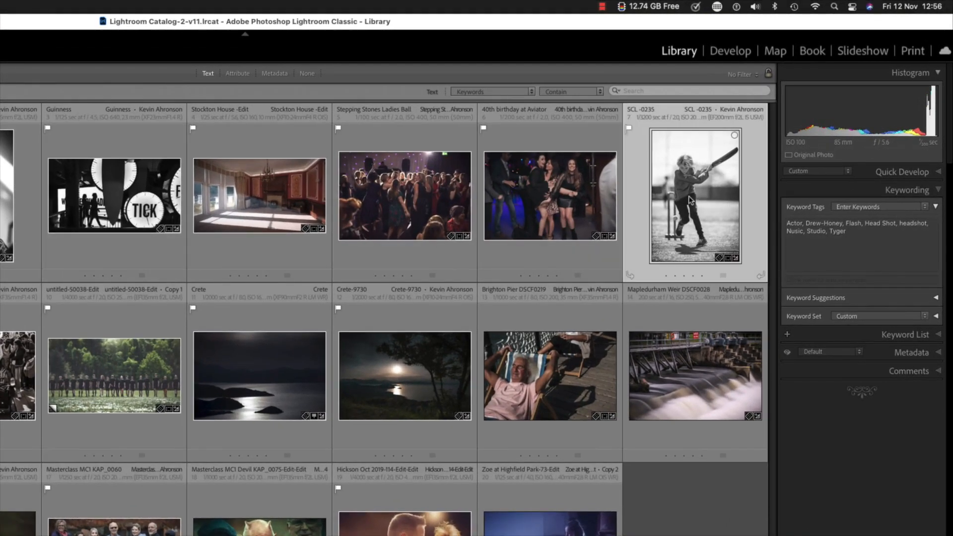
double_click(689, 231)
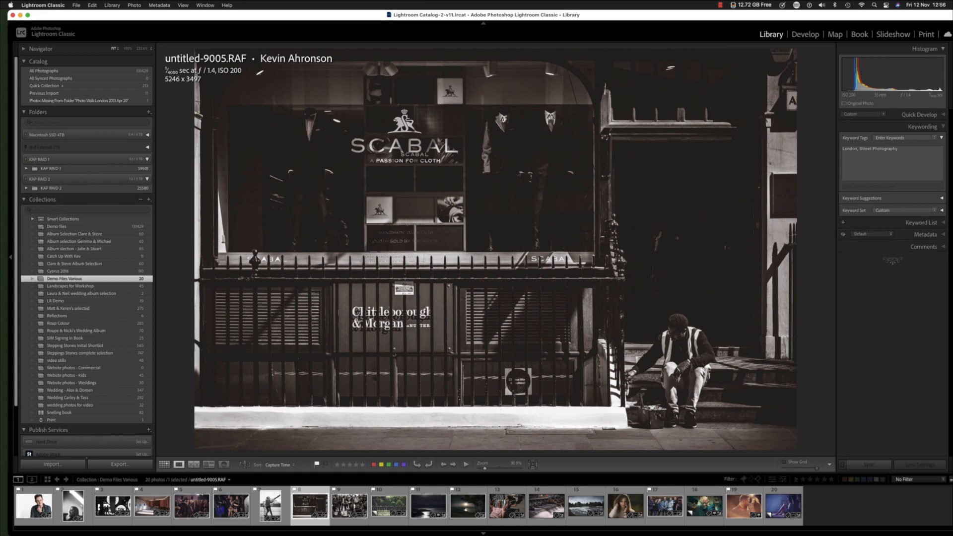
key(Right)
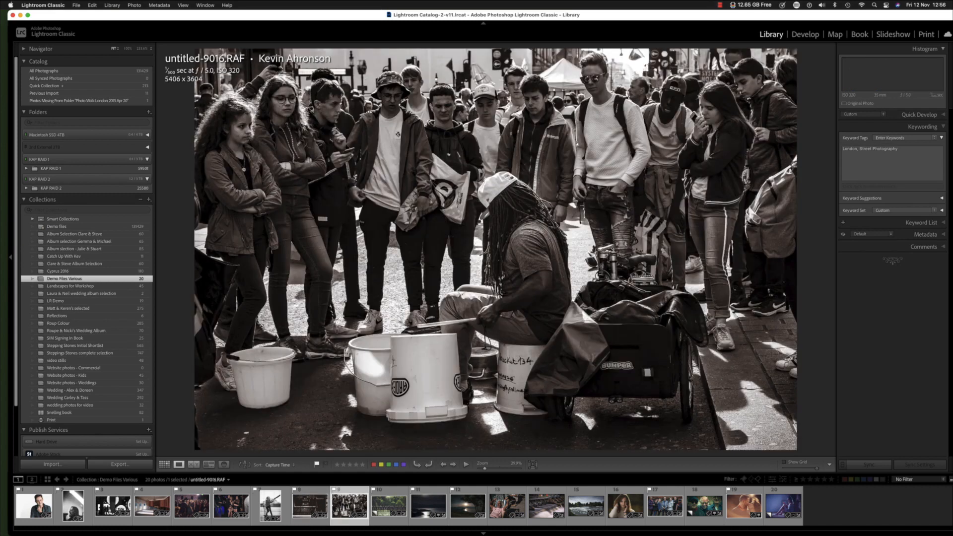
key(Right)
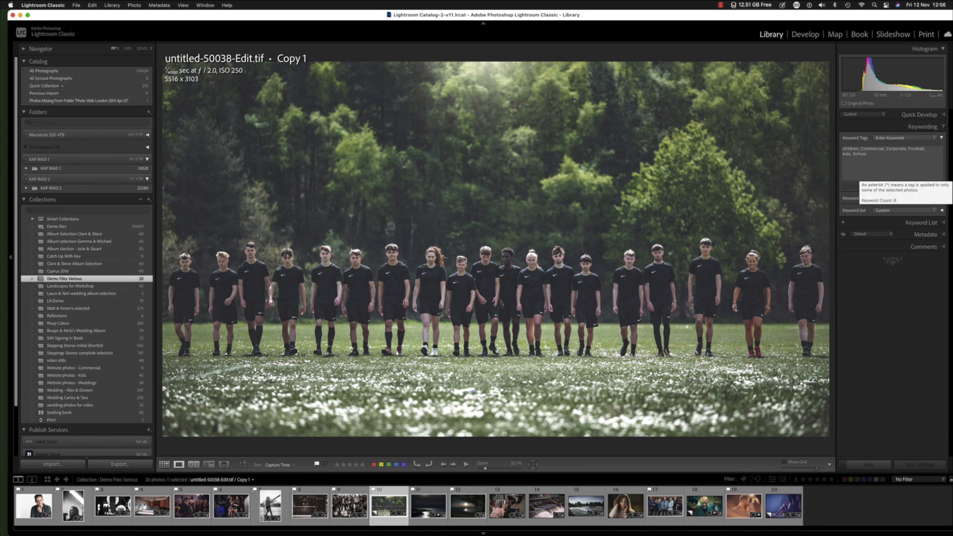
key(Right)
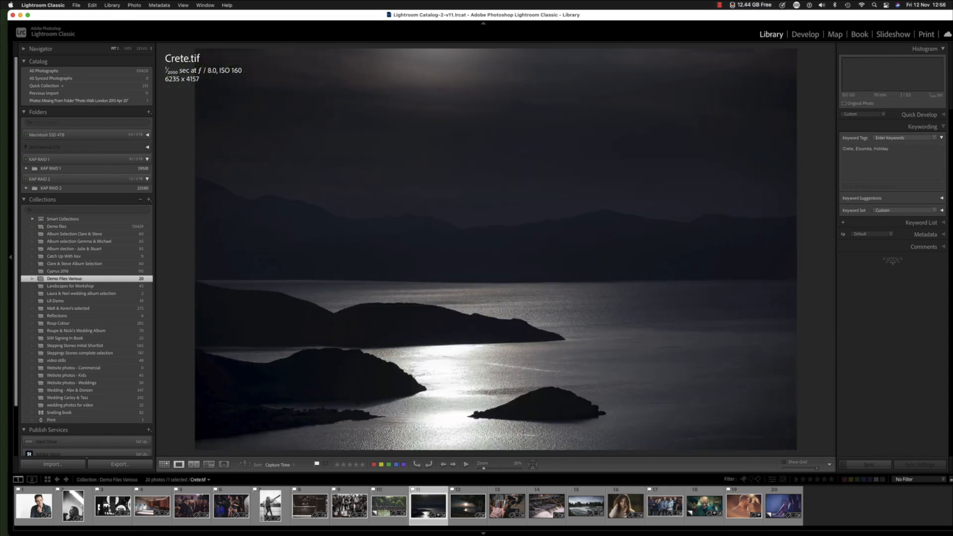
key(Left)
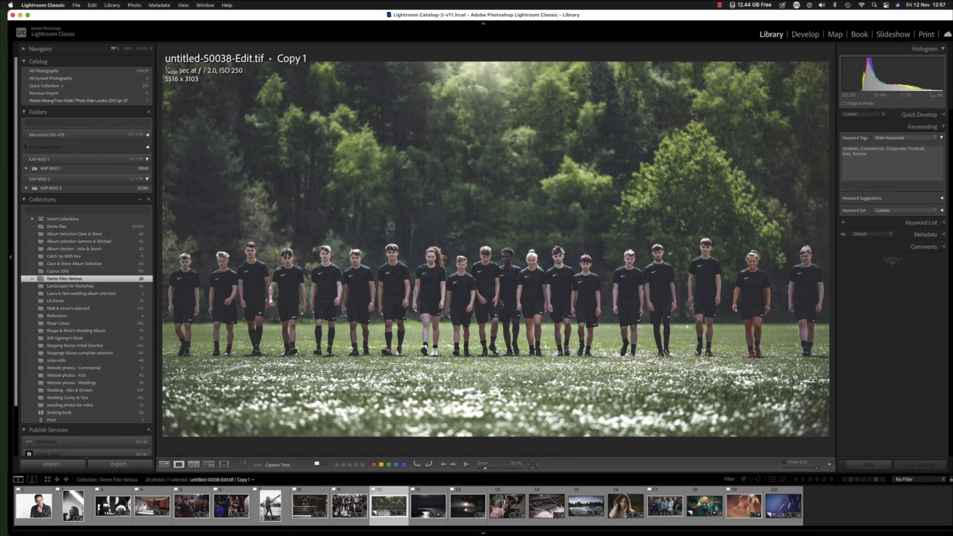
key(Right)
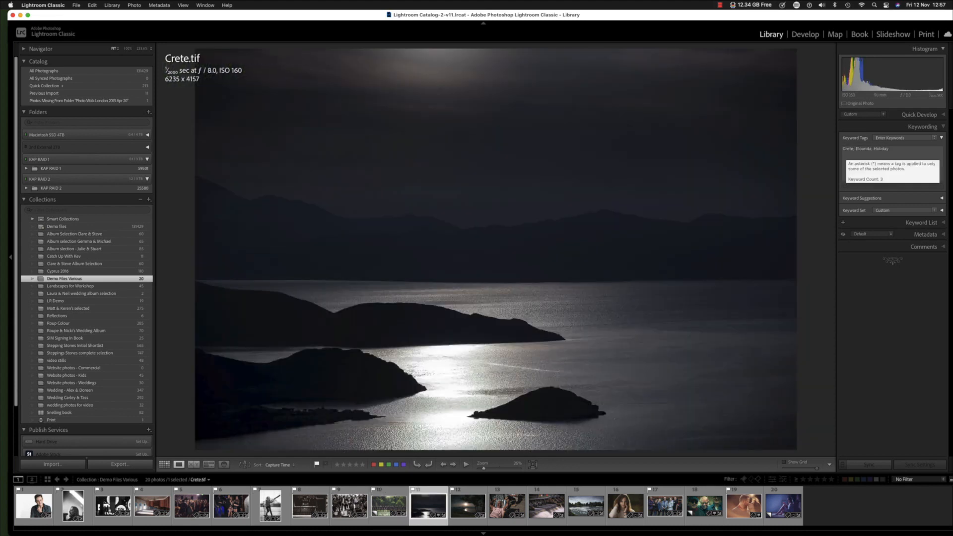
key(Right)
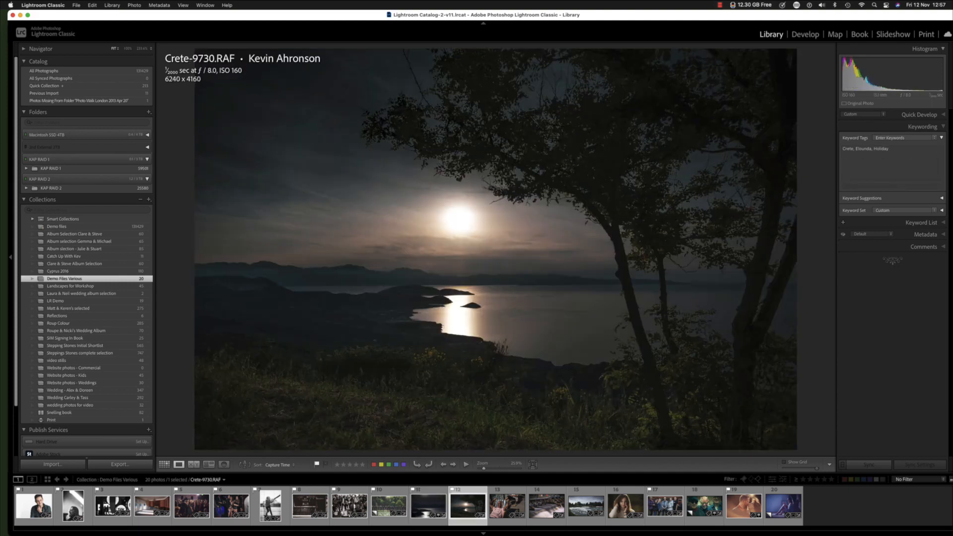
- Add the keywords deckchair and pier to the Brighton Pier photo of the man in a deckchair
key(Right)
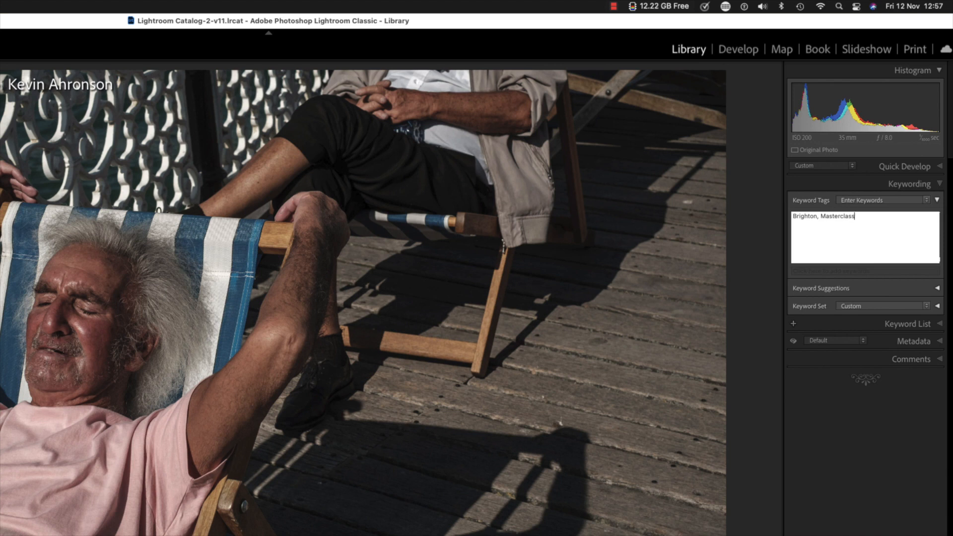
text(, deck)
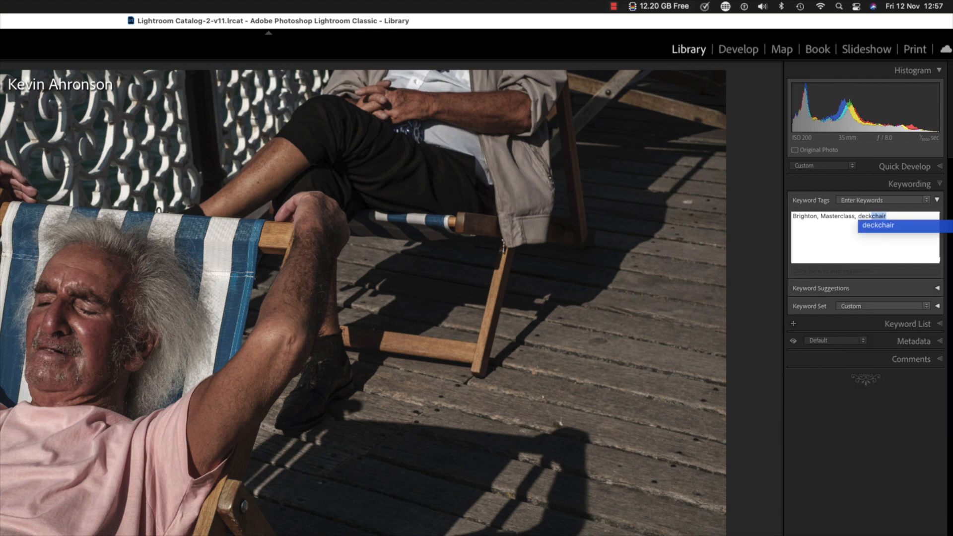
key(Return)
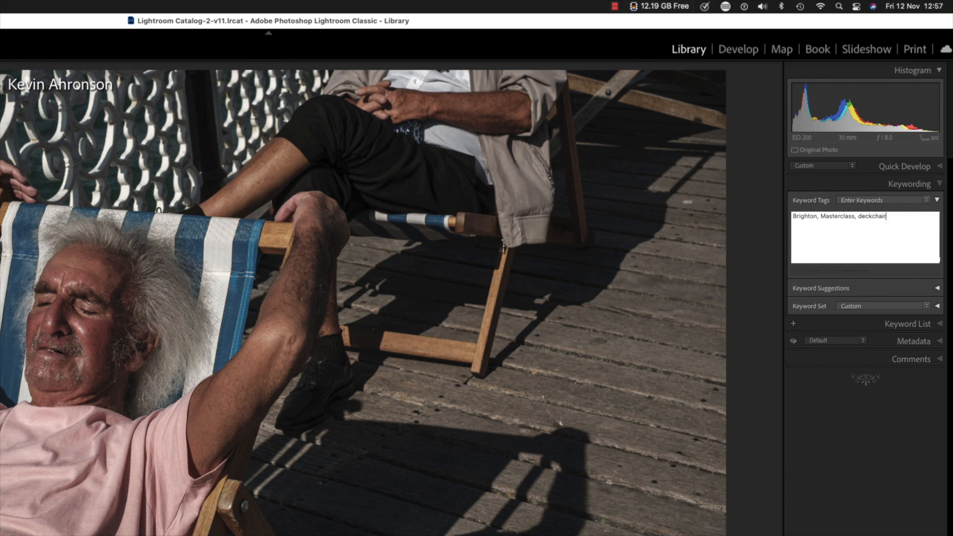
text(,pier)
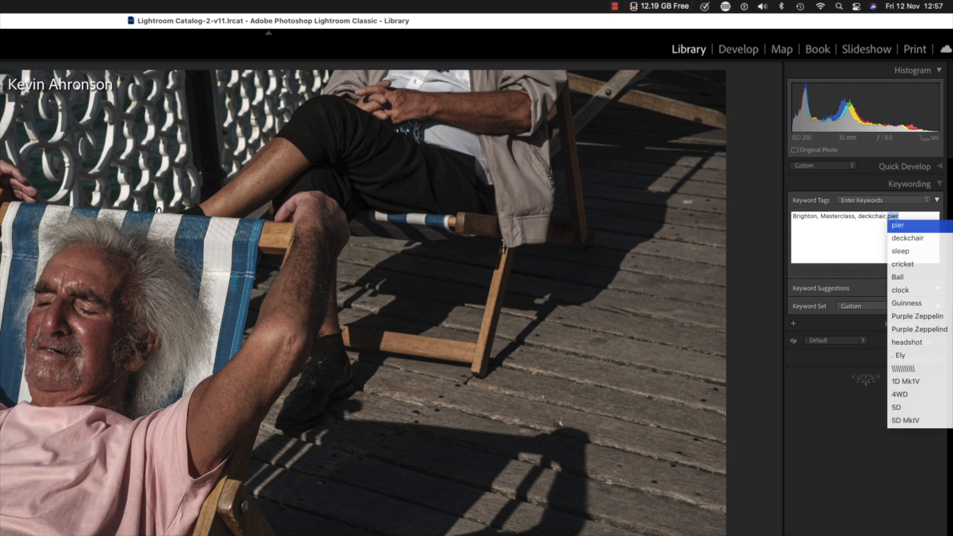
key(Return)
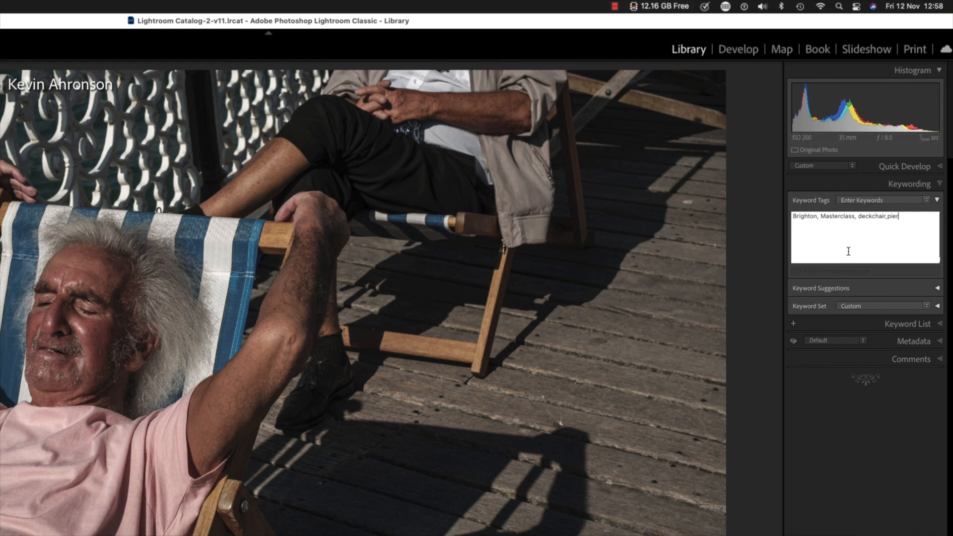
key(Return)
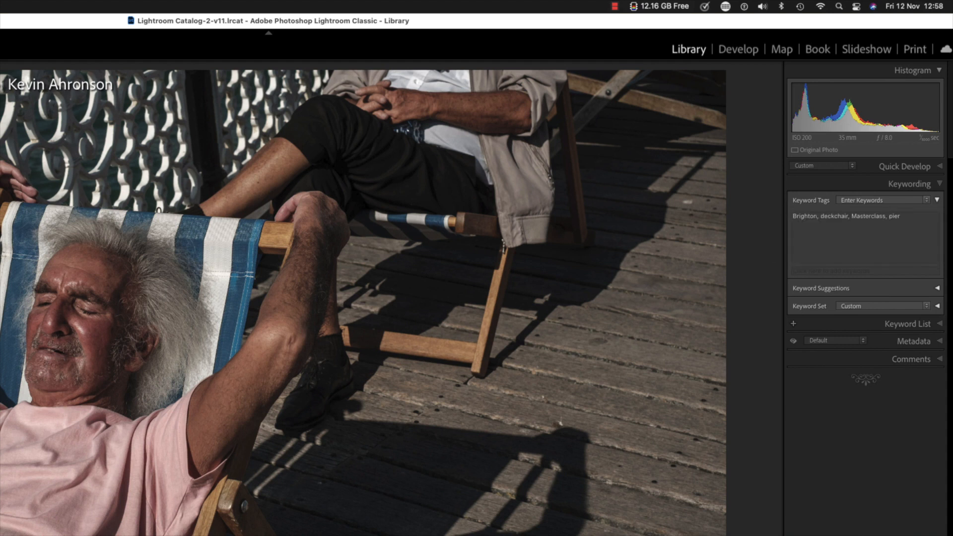
- Return to the grid and view the Stockton House interior enlarged to check its keyword tags
key(g)
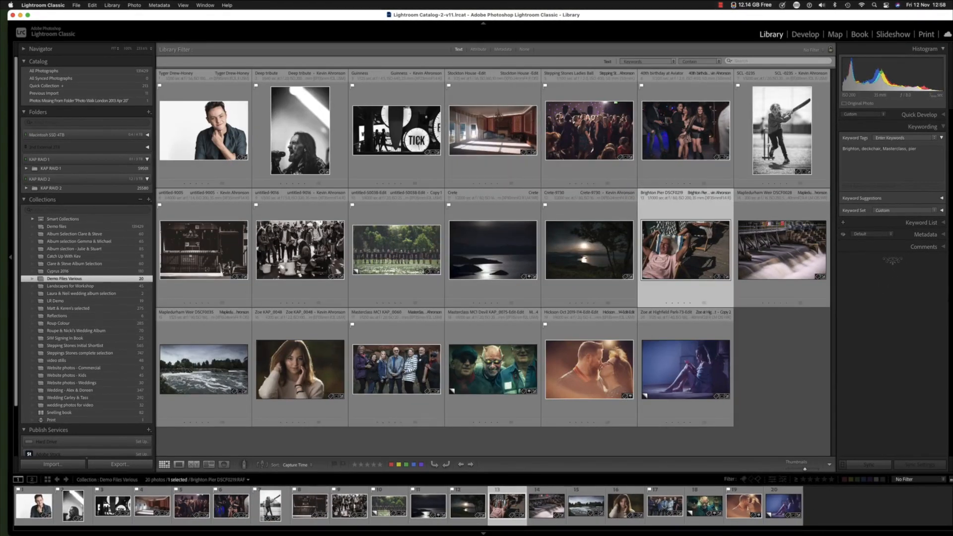
double_click(492, 130)
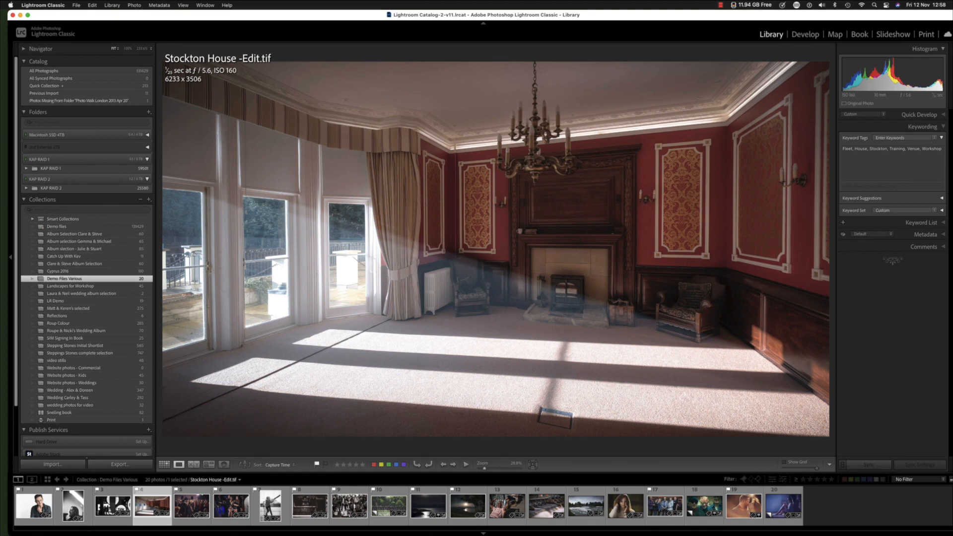
key(g)
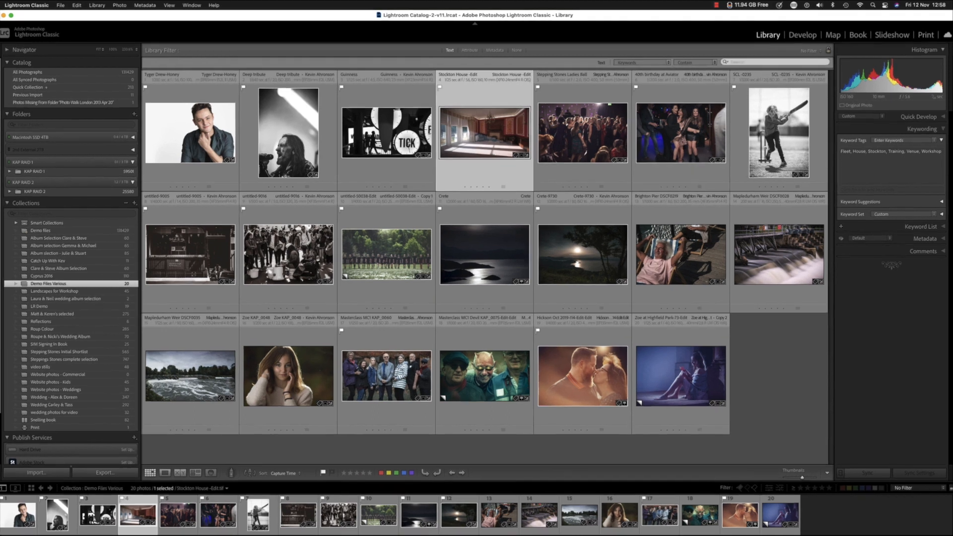
- Filter the collection for photos whose keywords contain "dec"
text(de)
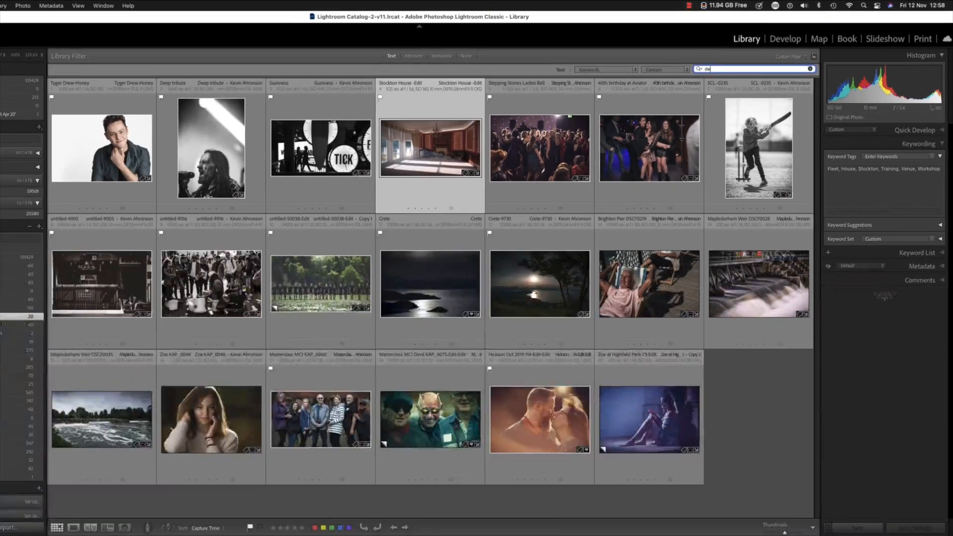
text(c)
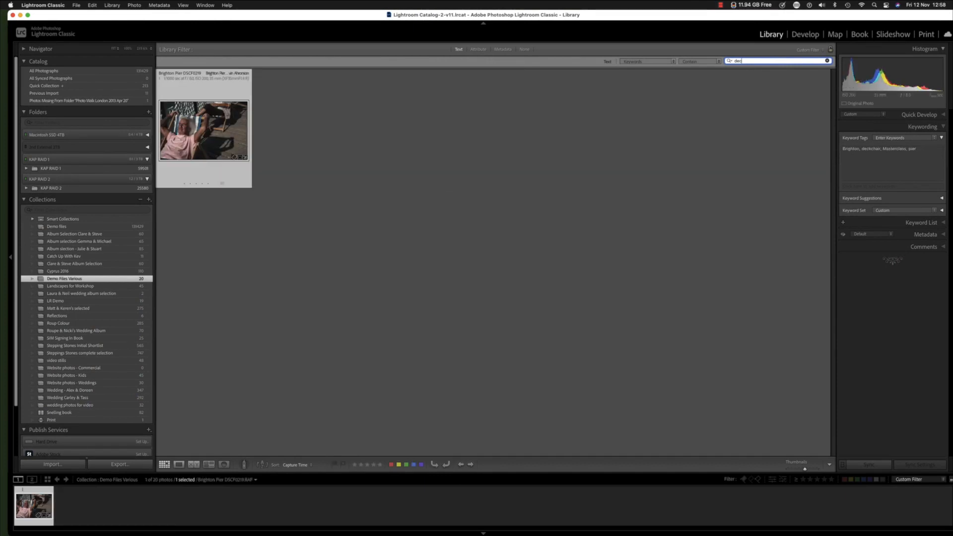
- Change the keyword search to "pi" and examine the keyword tags of the Stepping Stones Ladies Ball photo
key(BackSpace)
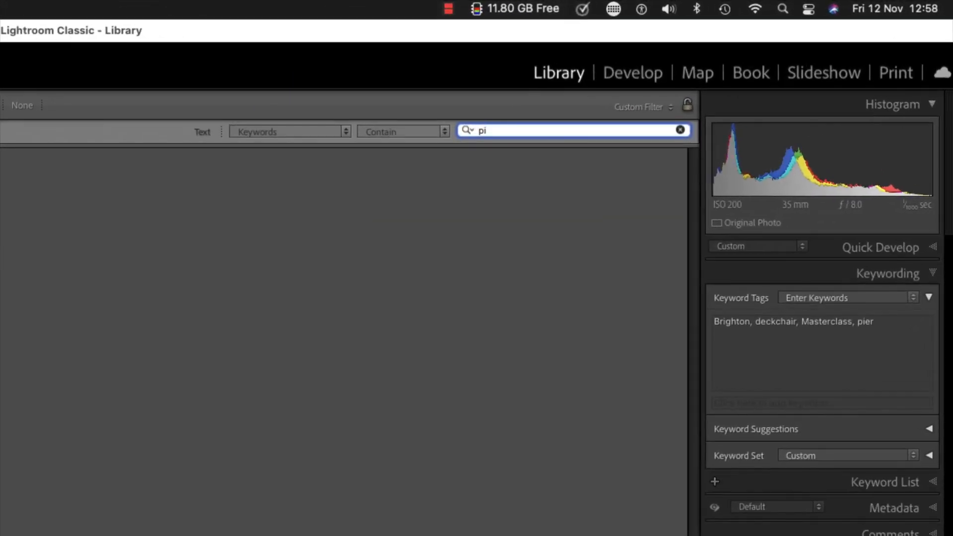
click(2, 308)
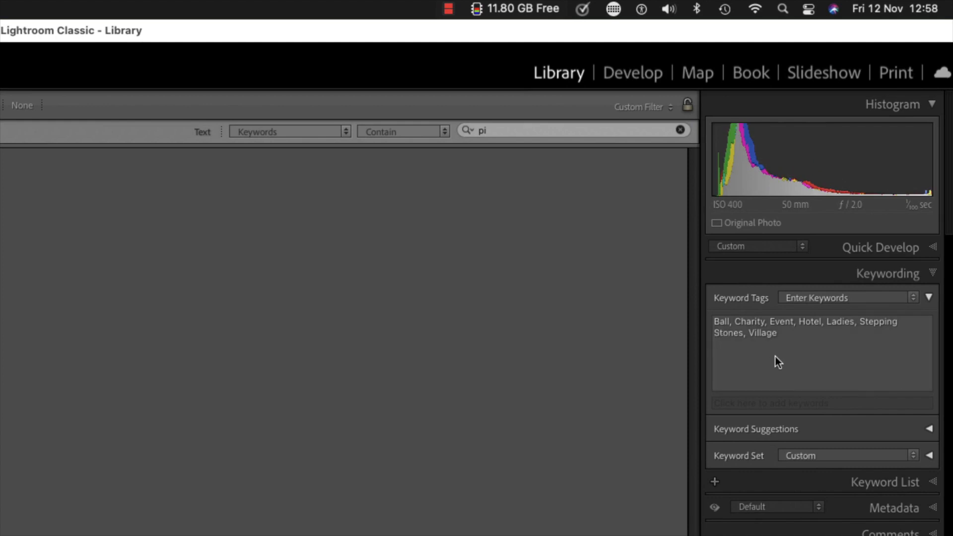
mouse_move(783, 350)
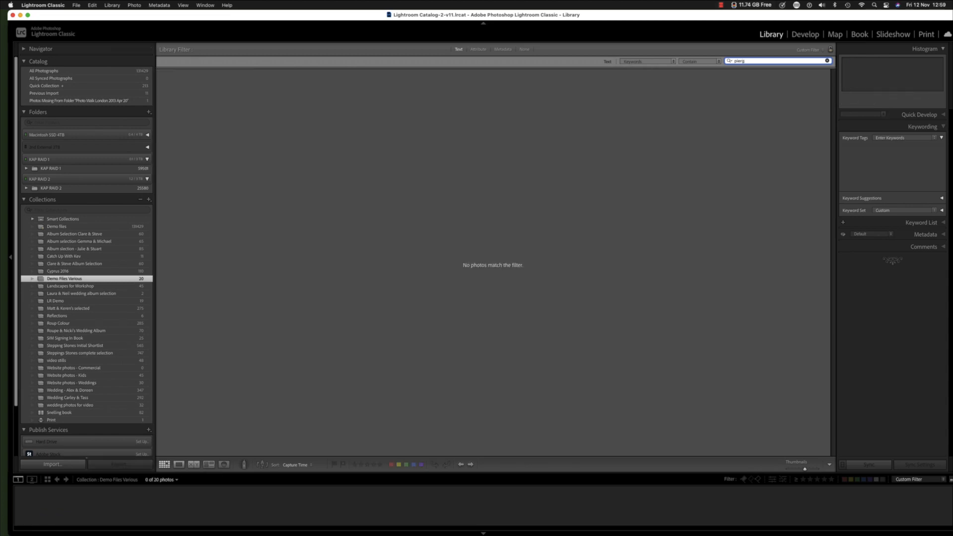
- Replace the keyword search text with "model" to filter the collection
key(super+a)
key(BackSpace)
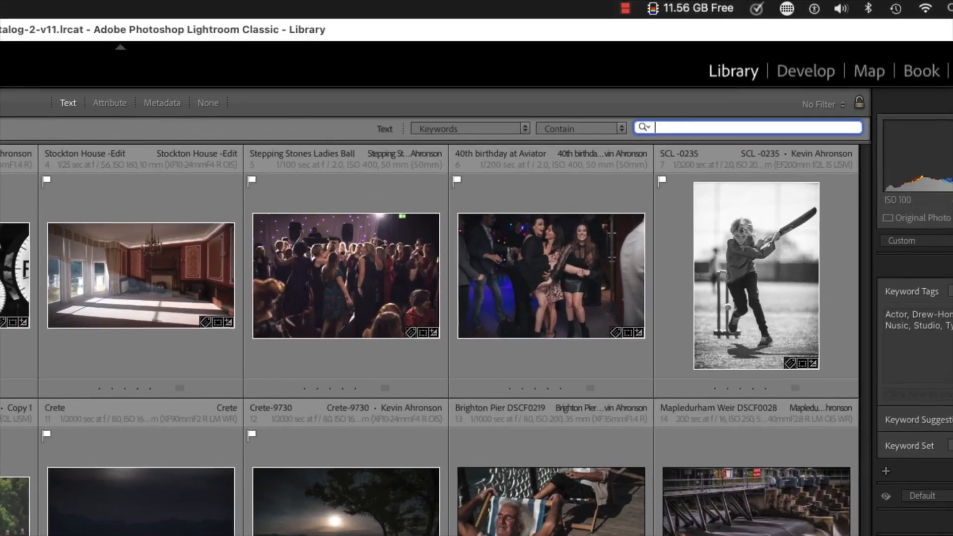
text(model)
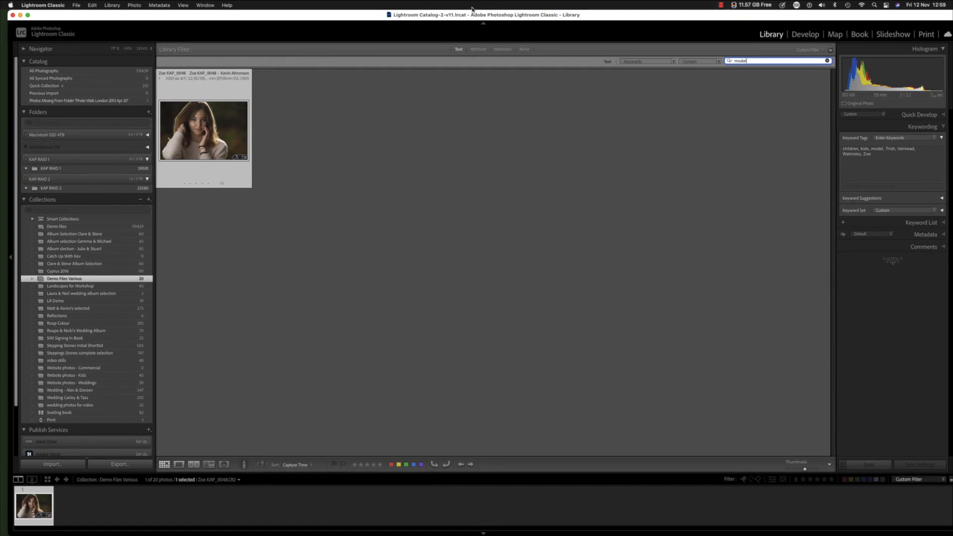
- View the filtered portrait enlarged, expand its Metadata details, and return to the grid
double_click(221, 147)
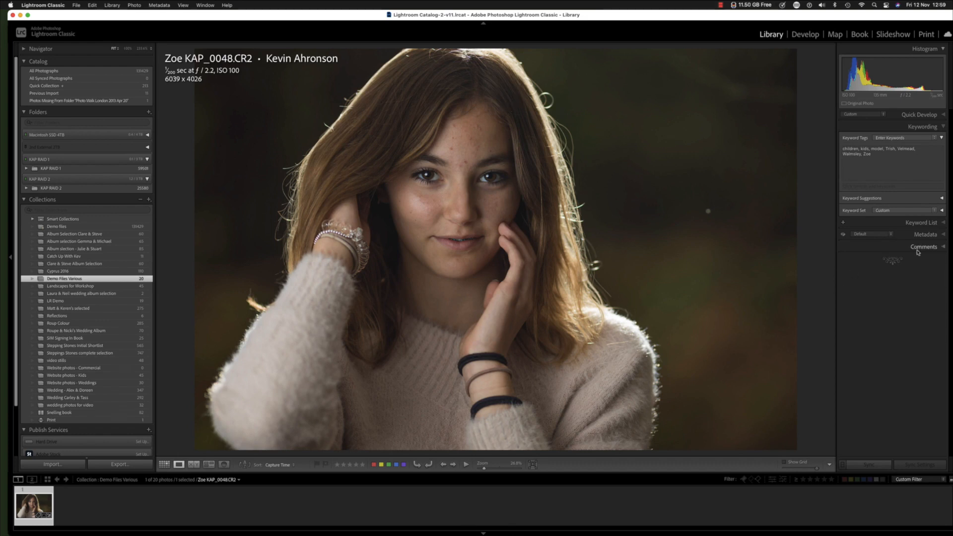
click(924, 235)
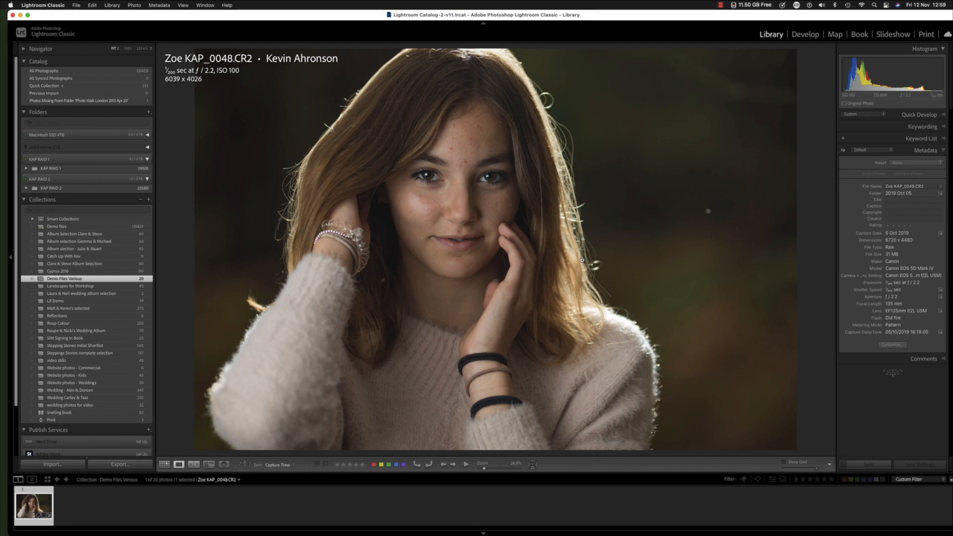
key(g)
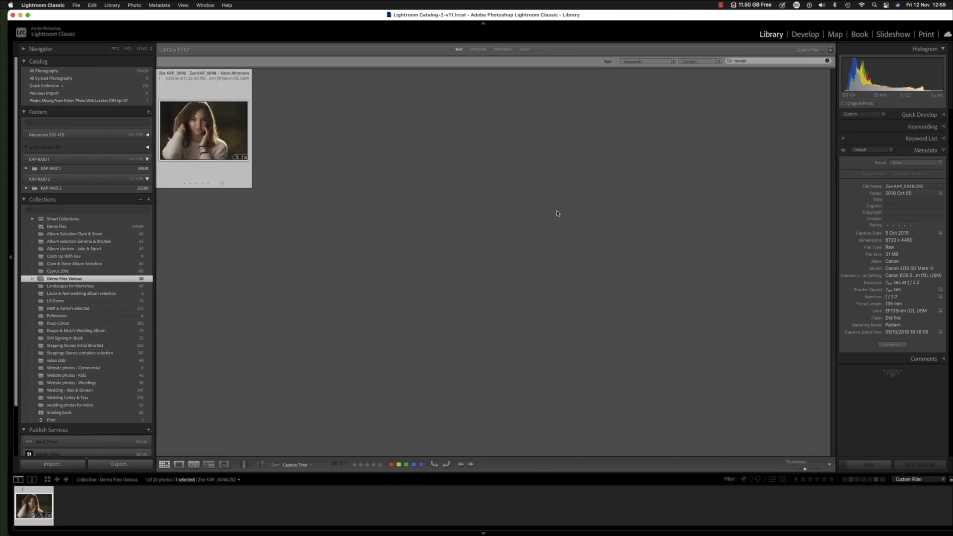
- Clear the keyword search and select all photos in the collection, with the first studio portrait as the active photo
click(827, 61)
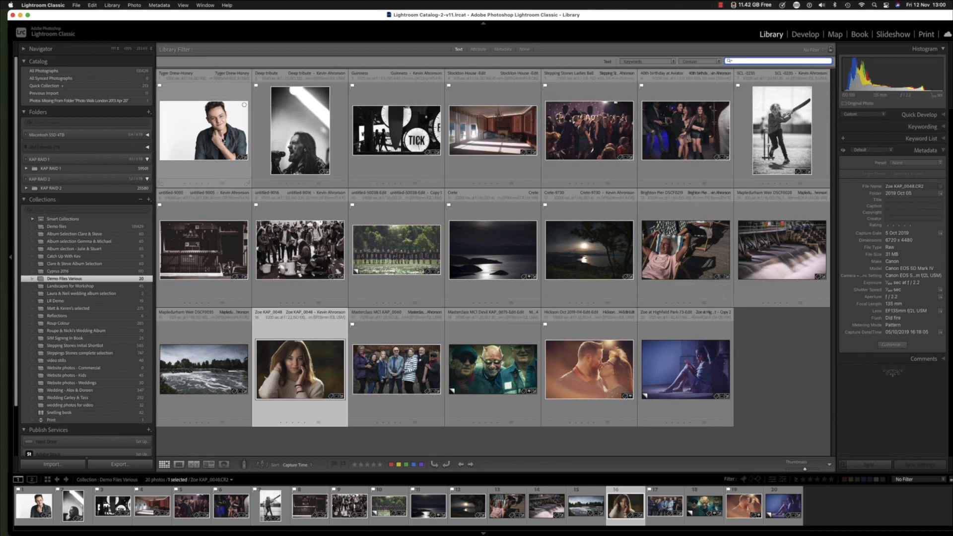
key(super+a)
click(230, 177)
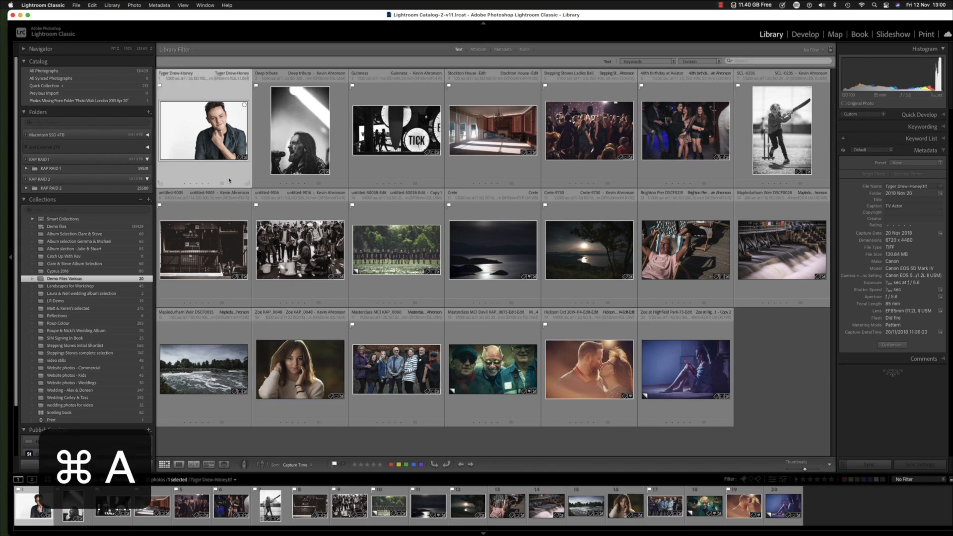
key(super+a)
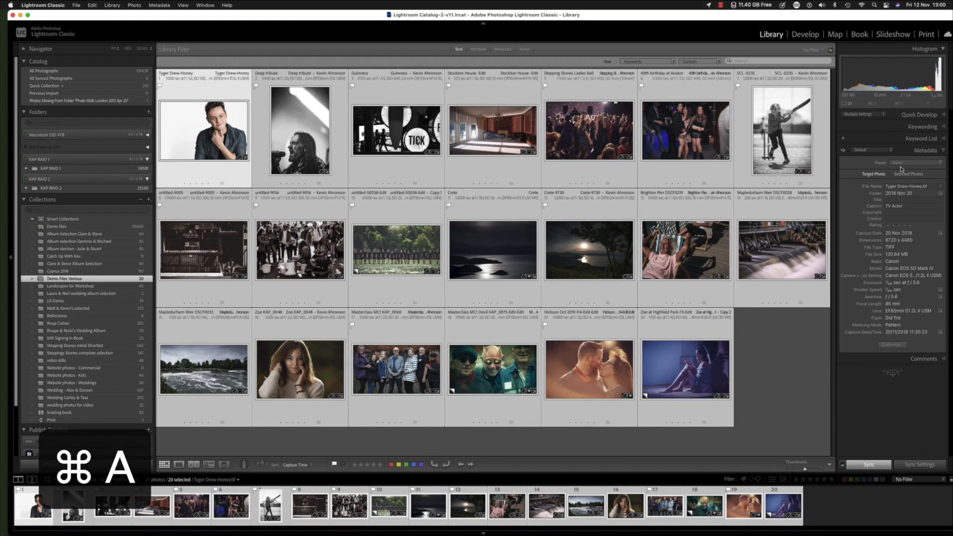
- Append the keyword "Demo file" to the existing keyword tags of all selected photos
click(926, 128)
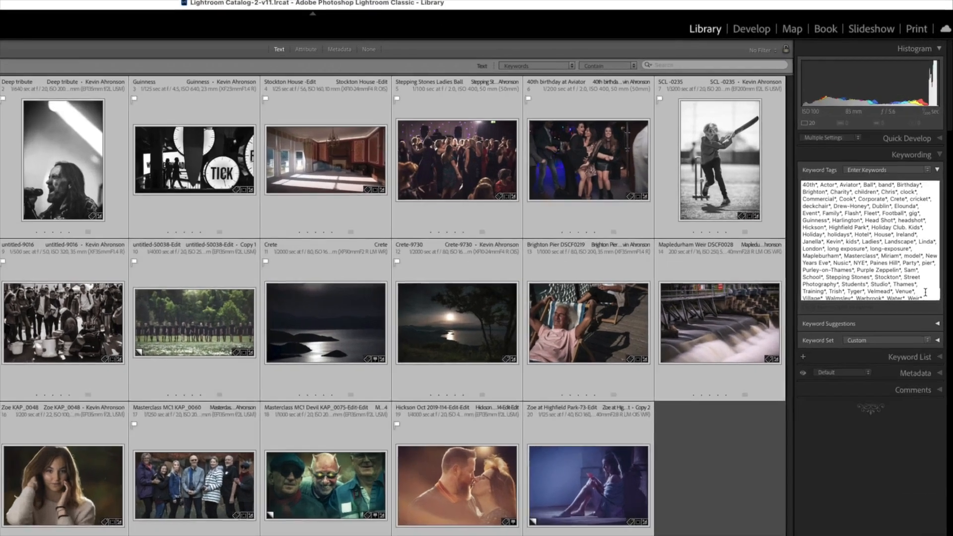
scroll(906, 351, down, 1)
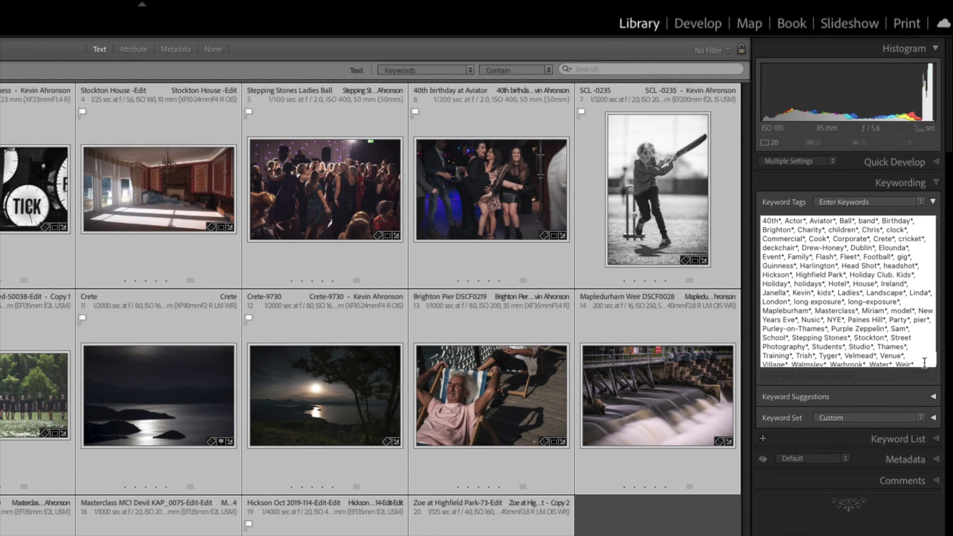
click(933, 371)
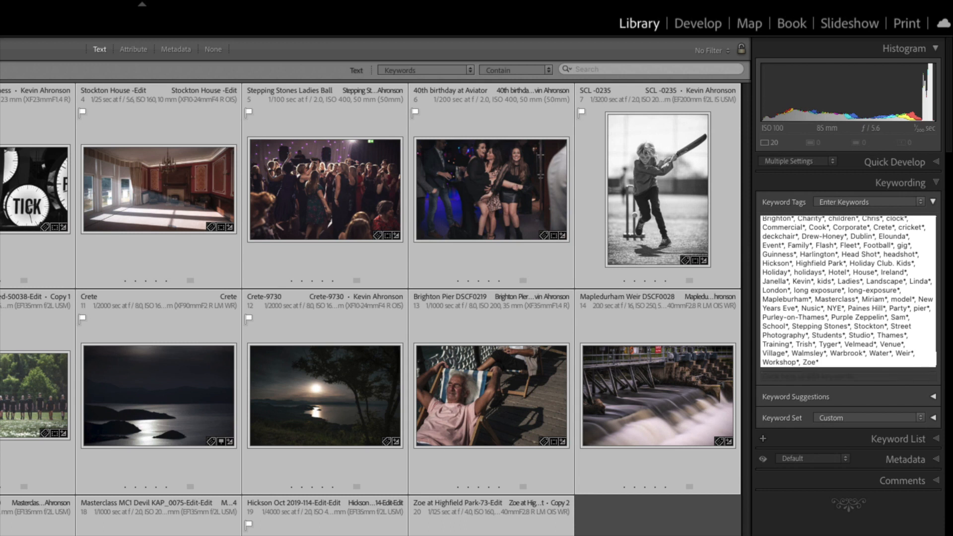
text(, )
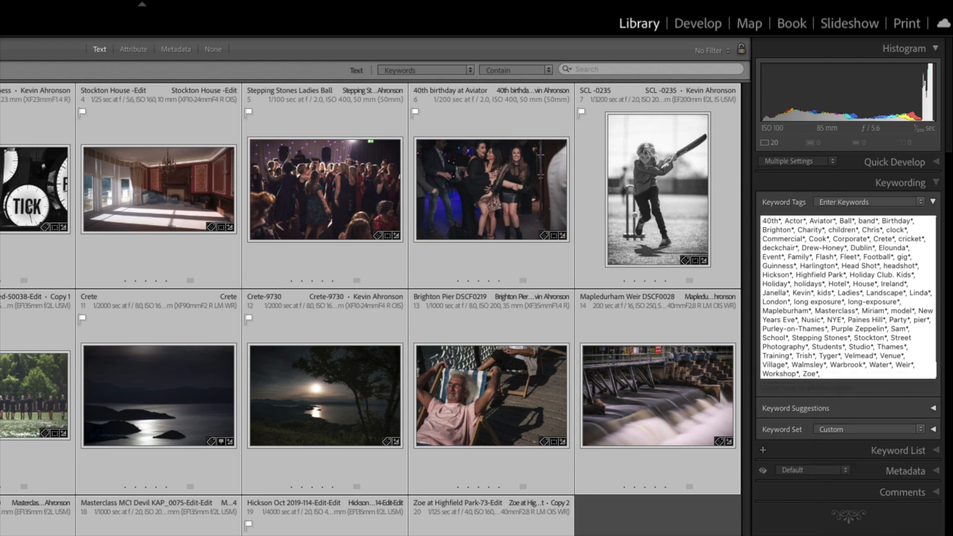
text(demo file)
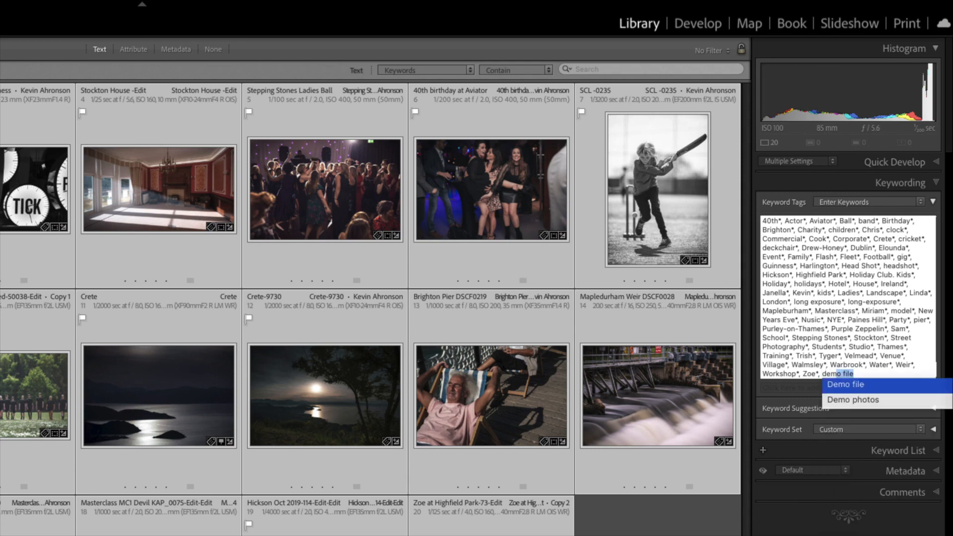
key(Return)
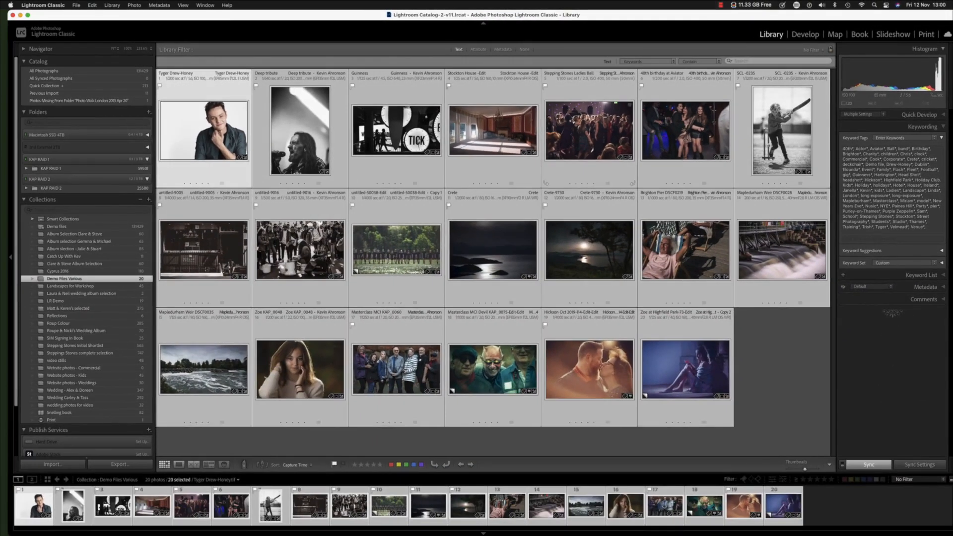
- Check the keyword tags of the Stepping Stones Ladies Ball, 40th birthday and cricket photos in enlarged view, and return to the grid
double_click(589, 131)
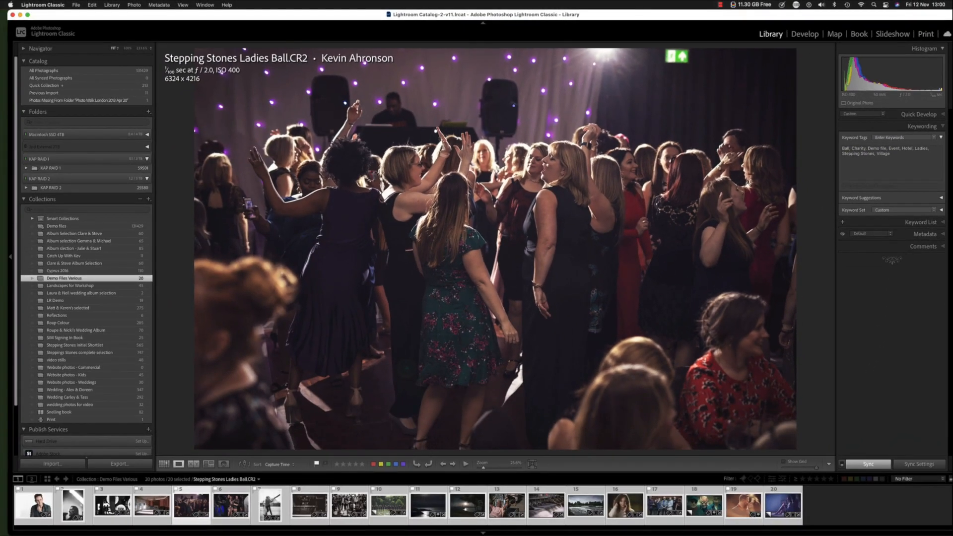
key(Right)
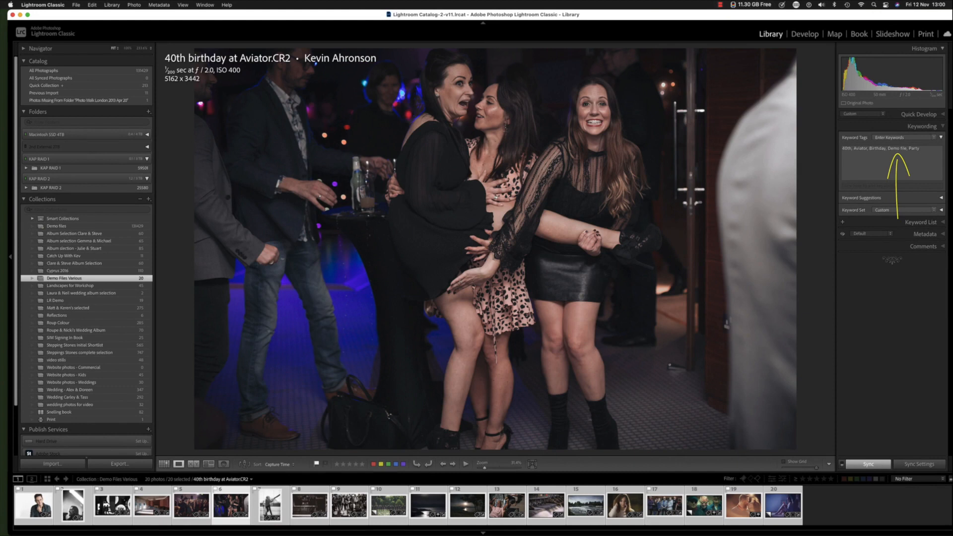
key(Right)
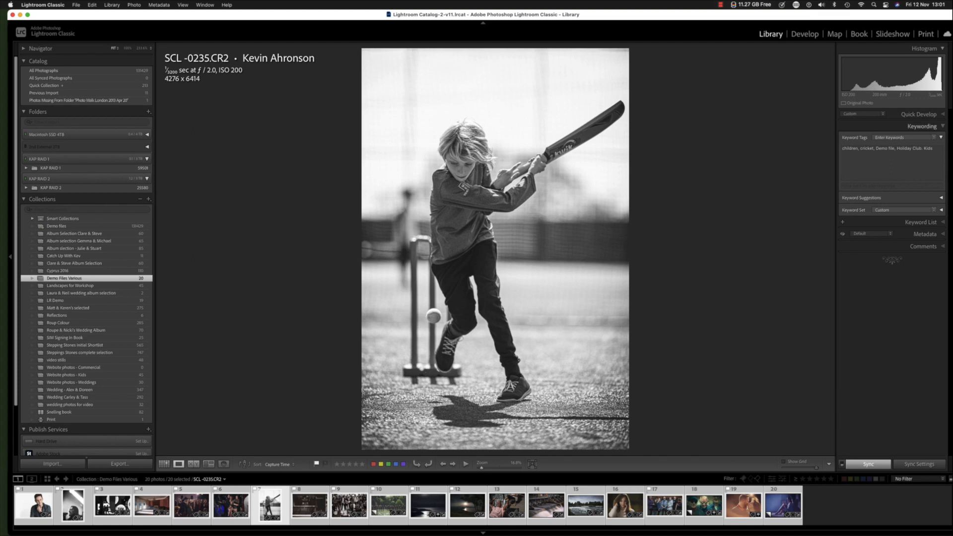
key(g)
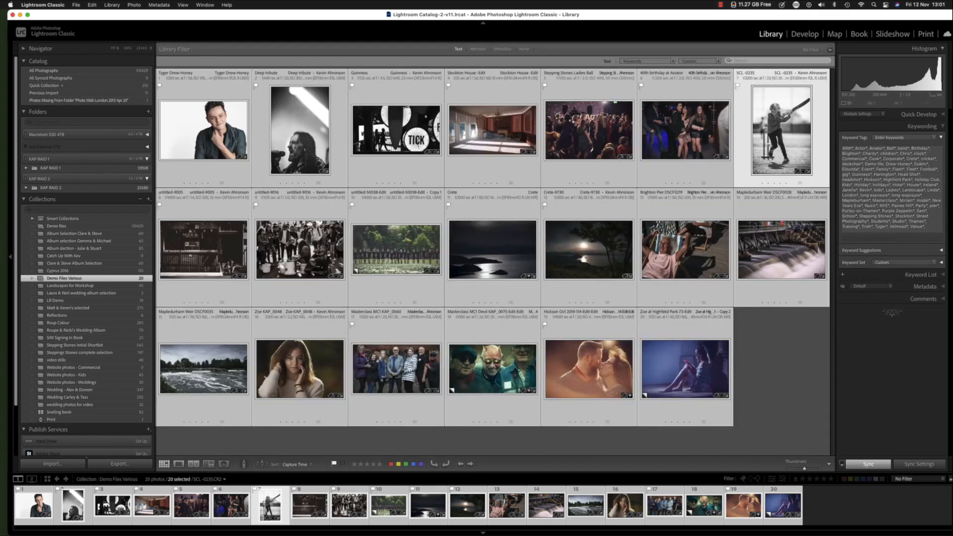